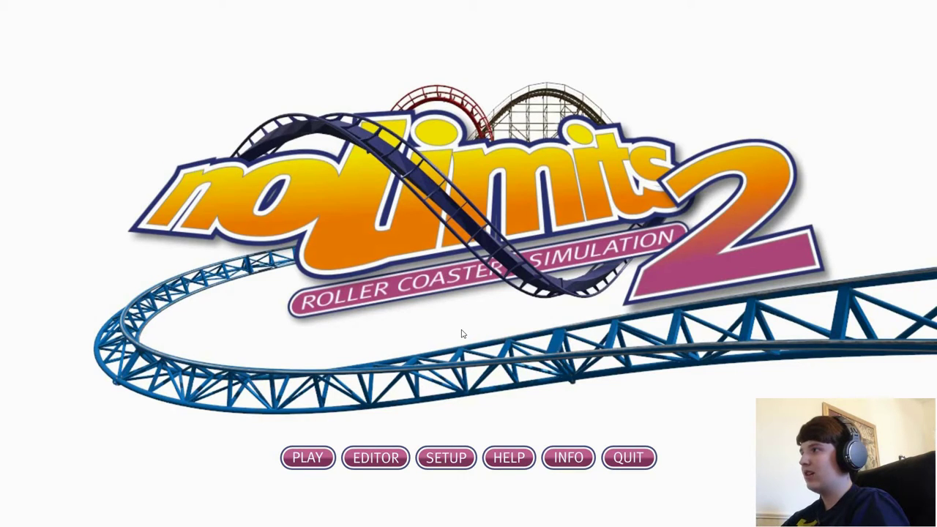
- Open the editor and create a new park named 'Exapmple Park', confirming the folder
{"action": "left_click", "coordinate": [374, 458]}
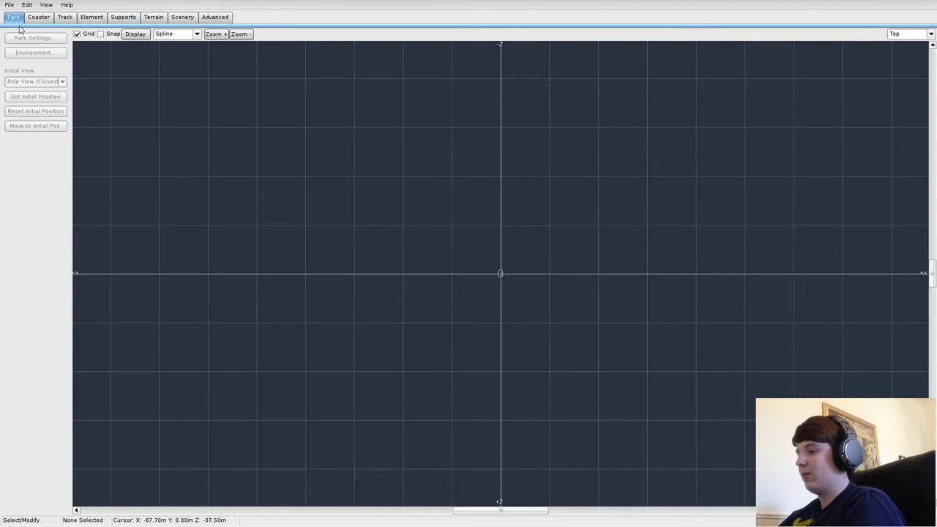
{"action": "left_click", "coordinate": [9, 4]}
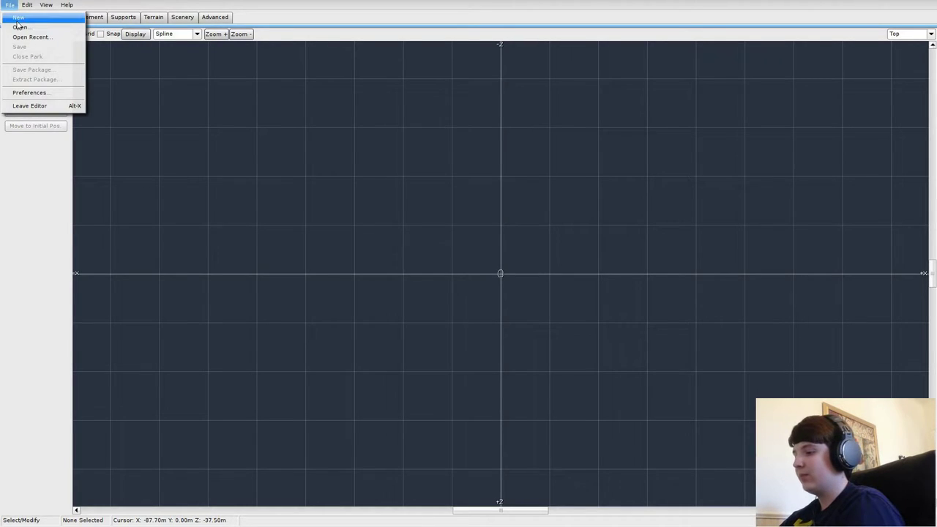
{"action": "left_click", "coordinate": [20, 19]}
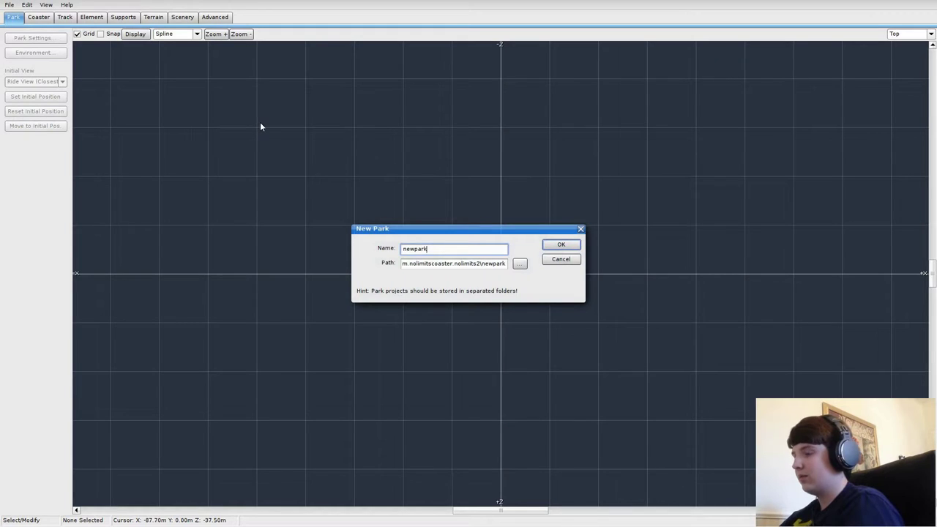
{"action": "key", "text": "BackSpace"}
{"action": "key", "text": "BackSpace"}
{"action": "key", "text": "BackSpace"}
{"action": "key", "text": "BackSpace"}
{"action": "key", "text": "BackSpace"}
{"action": "key", "text": "BackSpace"}
{"action": "key", "text": "BackSpace"}
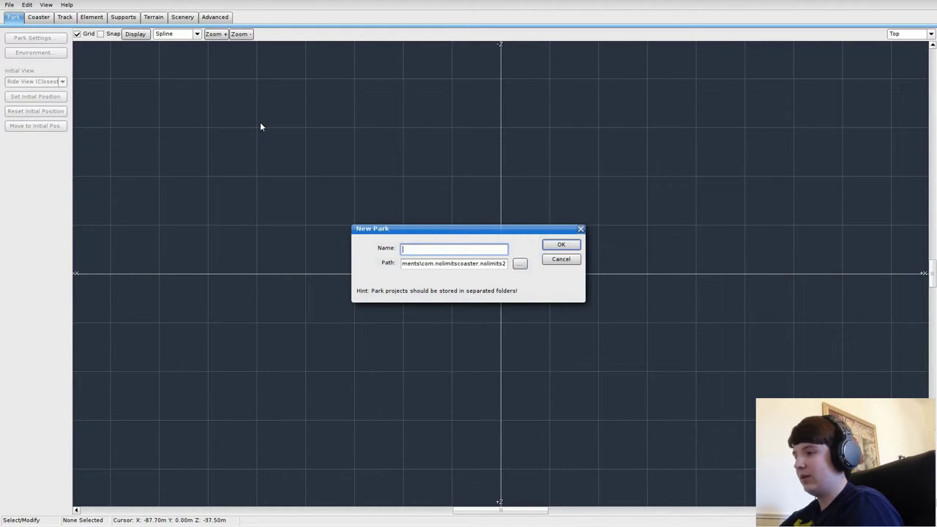
{"action": "type", "text": "Exapm"}
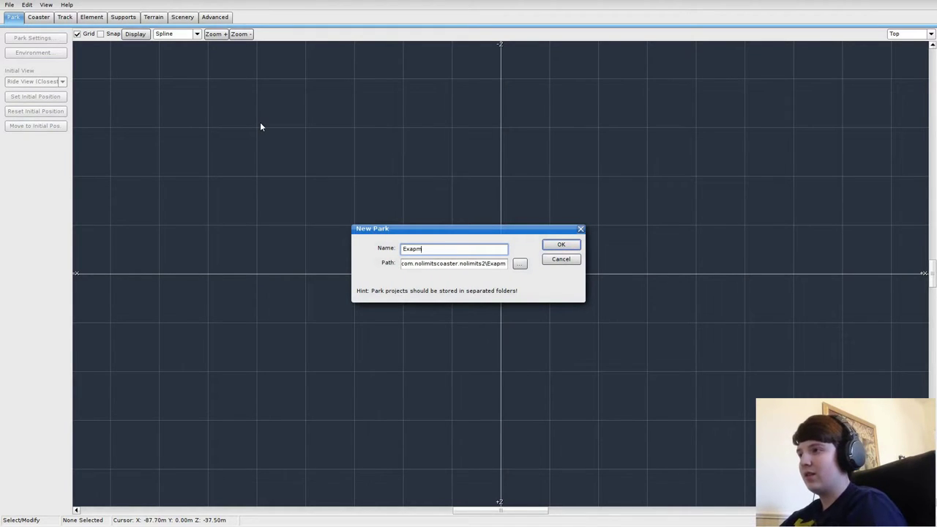
{"action": "type", "text": "ple"}
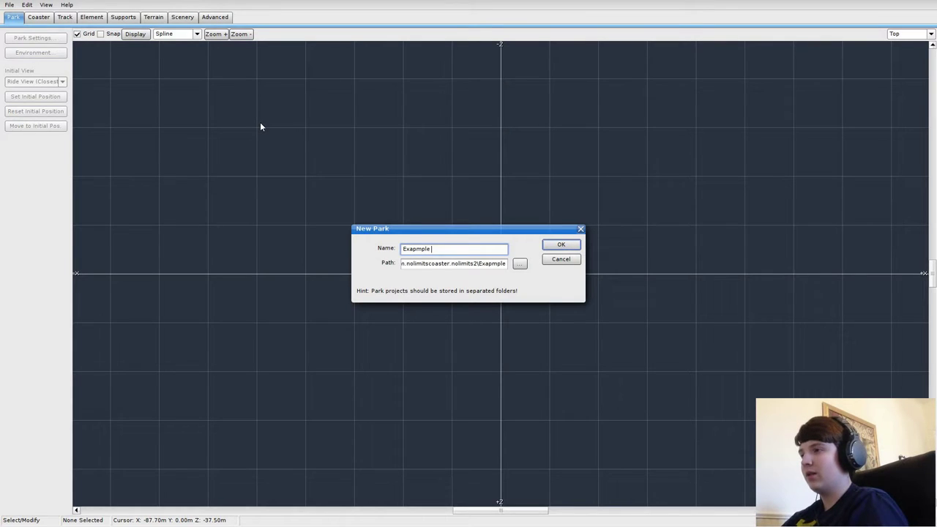
{"action": "type", "text": " Park"}
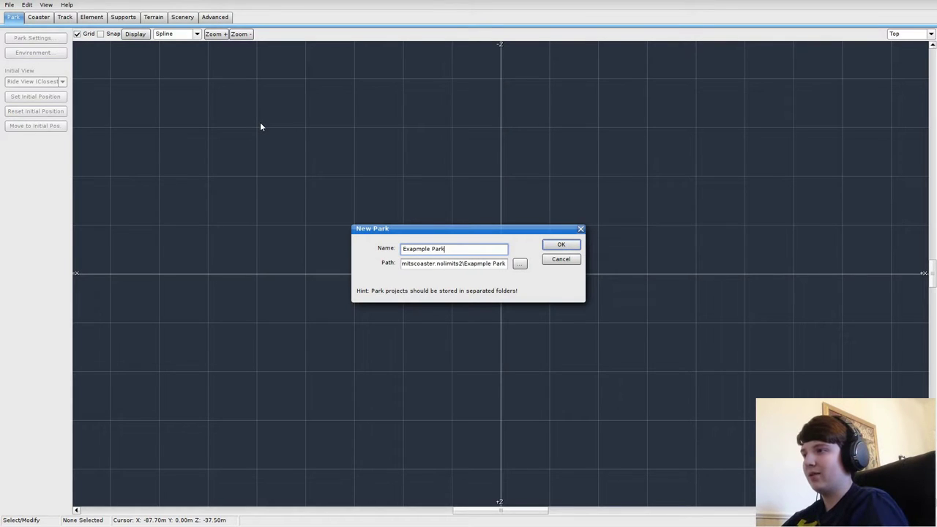
{"action": "key", "text": "Return"}
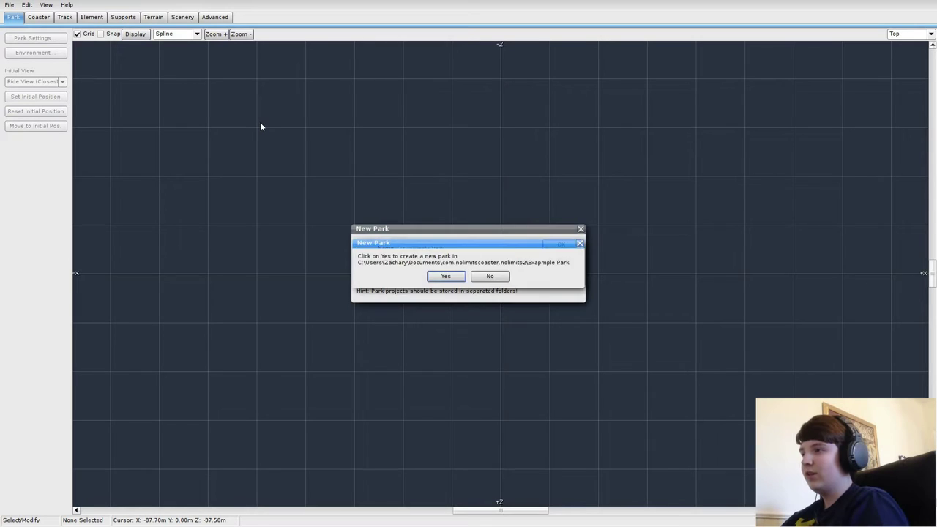
{"action": "key", "text": "Return"}
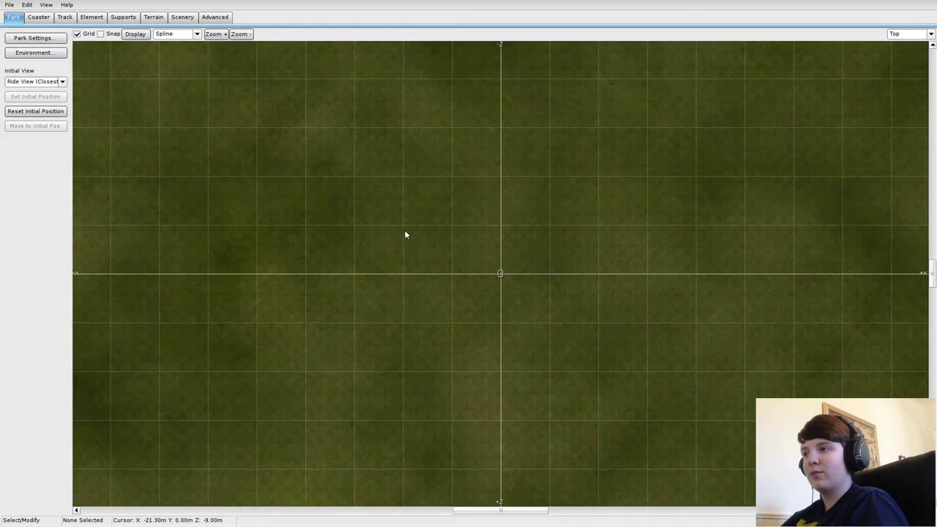
- Look around the empty grass park in Perspective view, then return to Top view
{"action": "scroll", "coordinate": [476, 248], "scroll_direction": "up", "scroll_amount": 3}
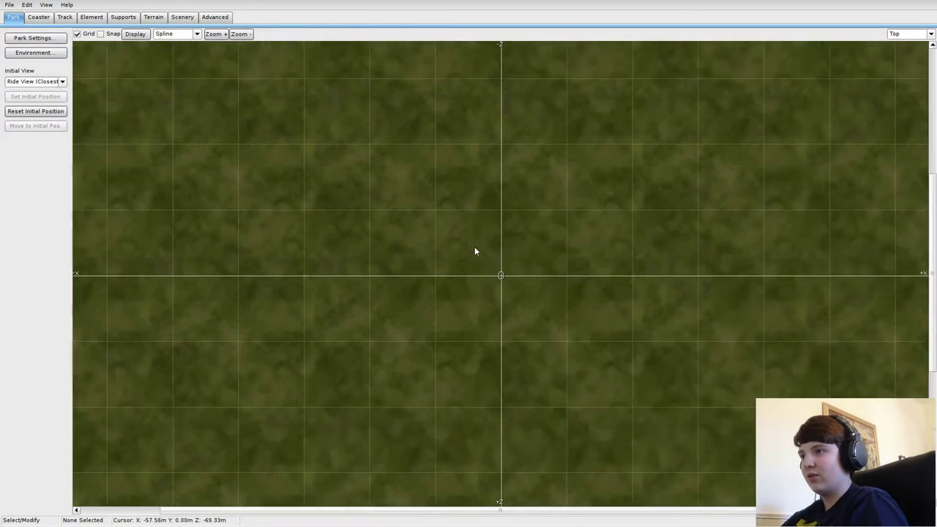
{"action": "scroll", "coordinate": [561, 239], "scroll_direction": "up", "scroll_amount": 3}
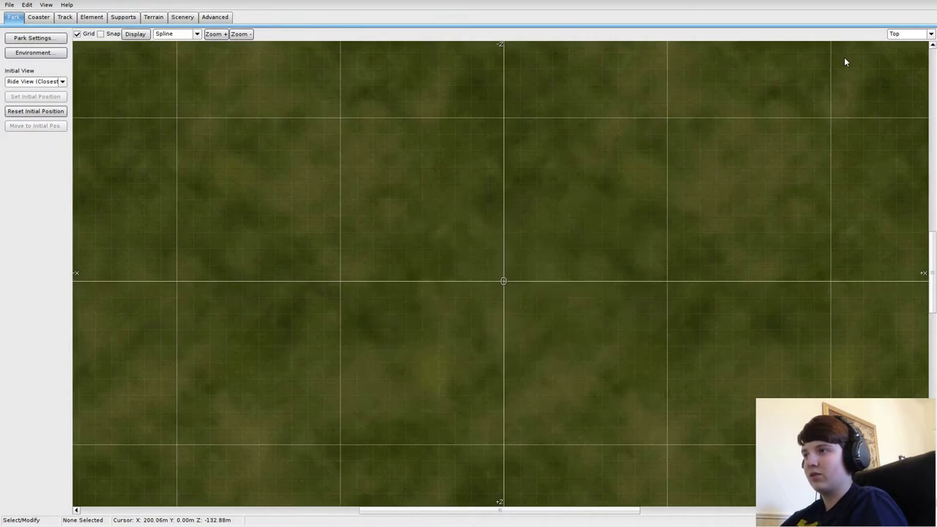
{"action": "left_click", "coordinate": [919, 33]}
{"action": "left_click", "coordinate": [908, 82]}
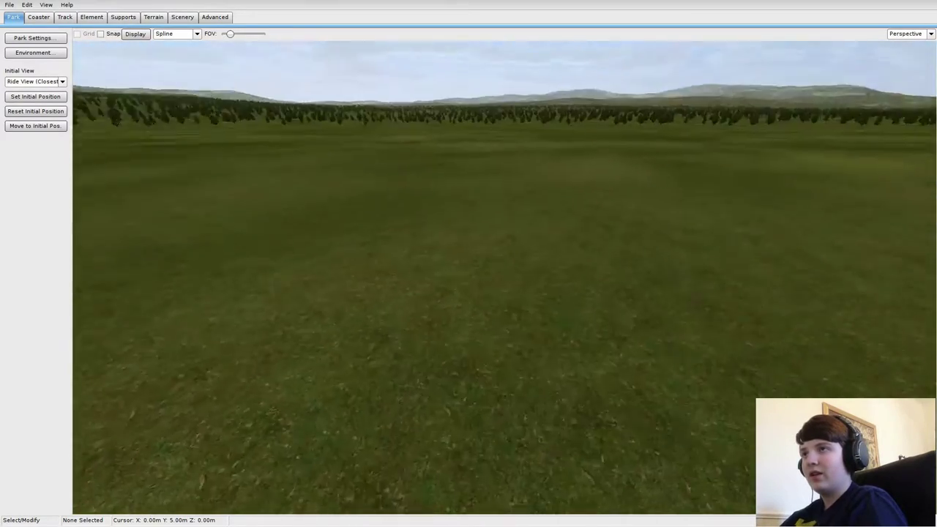
{"action": "right_click_drag", "start_coordinate": [468, 278], "coordinate": [469, 227]}
{"action": "mouse_move", "coordinate": [614, 252]}
{"action": "right_mouse_down"}
{"action": "mouse_move", "coordinate": [613, 228]}
{"action": "mouse_move", "coordinate": [614, 252]}
{"action": "right_mouse_up"}
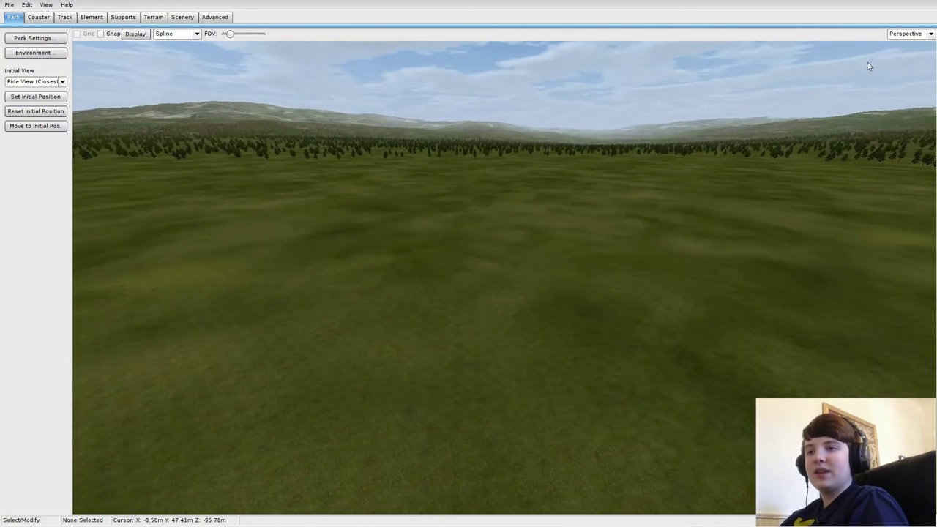
{"action": "left_click", "coordinate": [898, 35]}
{"action": "left_click", "coordinate": [897, 47]}
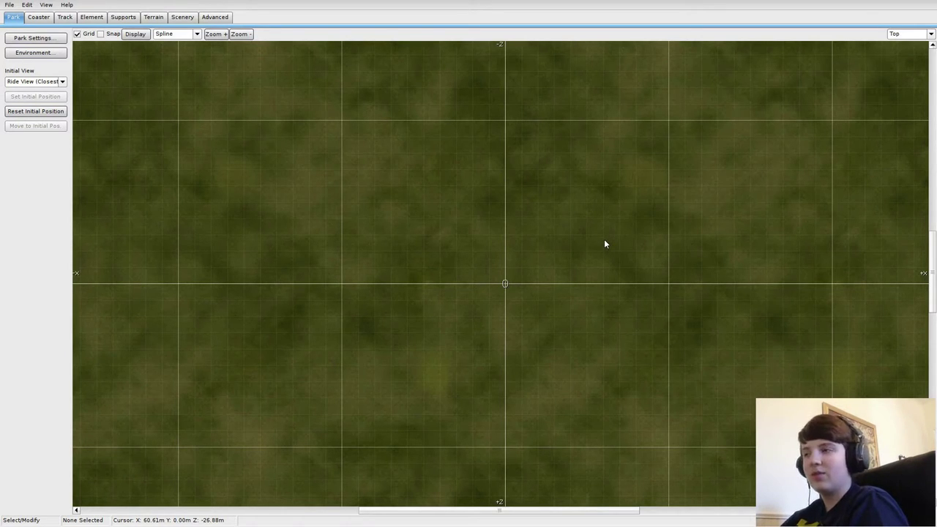
- Zoom around the flat park and bring up the Terrain tools
{"action": "scroll", "coordinate": [570, 308], "scroll_direction": "down", "scroll_amount": 2}
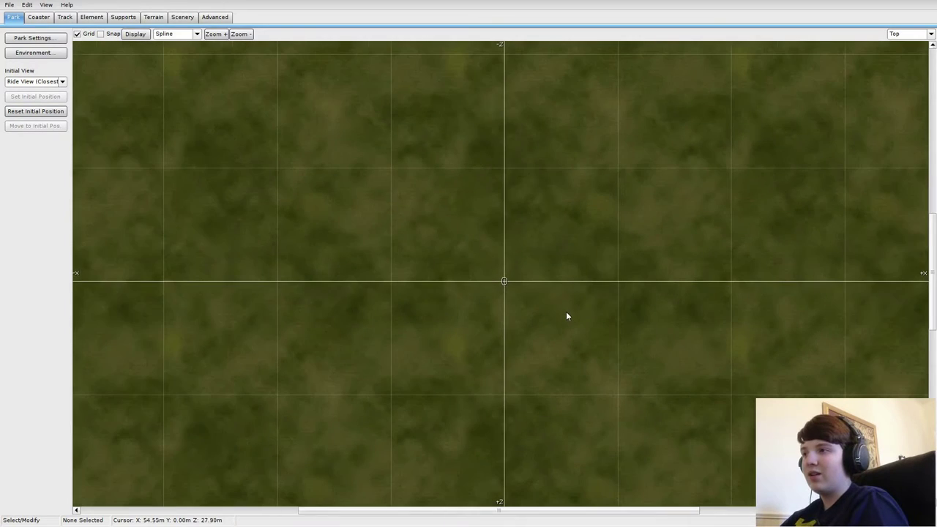
{"action": "scroll", "coordinate": [563, 306], "scroll_direction": "down", "scroll_amount": 3}
{"action": "scroll", "coordinate": [548, 306], "scroll_direction": "up", "scroll_amount": 5}
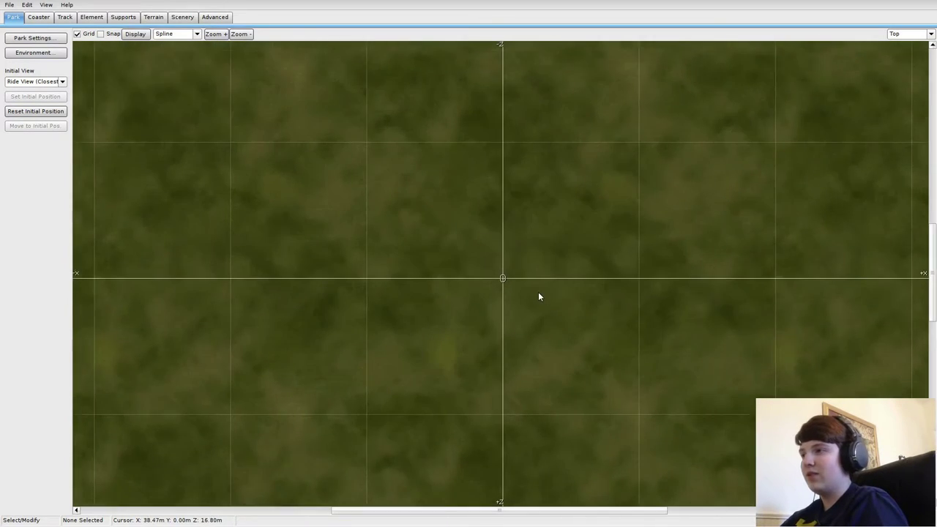
{"action": "scroll", "coordinate": [533, 282], "scroll_direction": "up", "scroll_amount": 4}
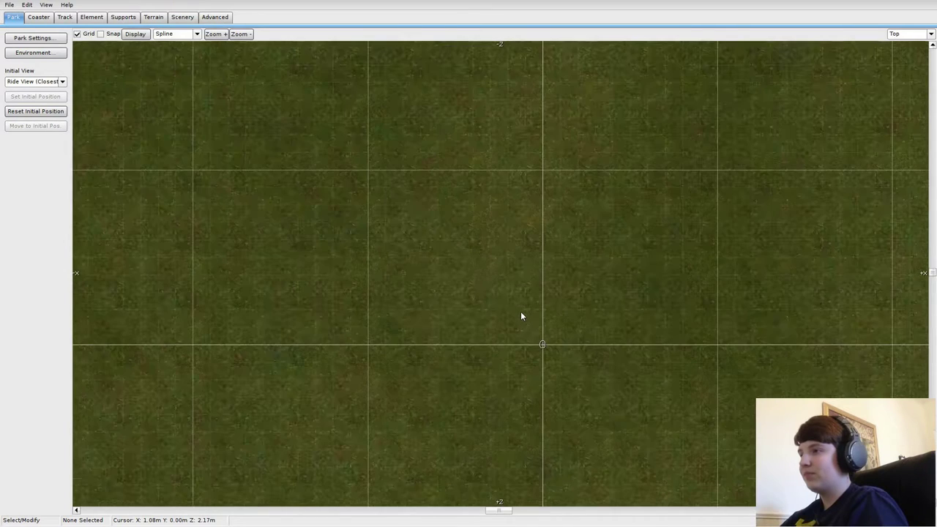
{"action": "scroll", "coordinate": [521, 326], "scroll_direction": "down", "scroll_amount": 2}
{"action": "left_click", "coordinate": [154, 15]}
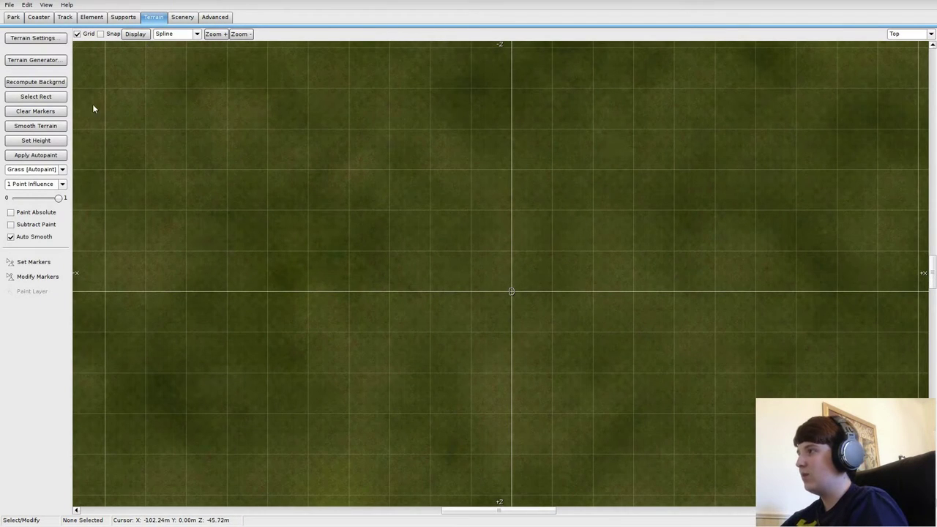
- Generate terrain with Water 5 and Max 50 m, previewing twice before accepting
{"action": "left_click", "coordinate": [35, 60]}
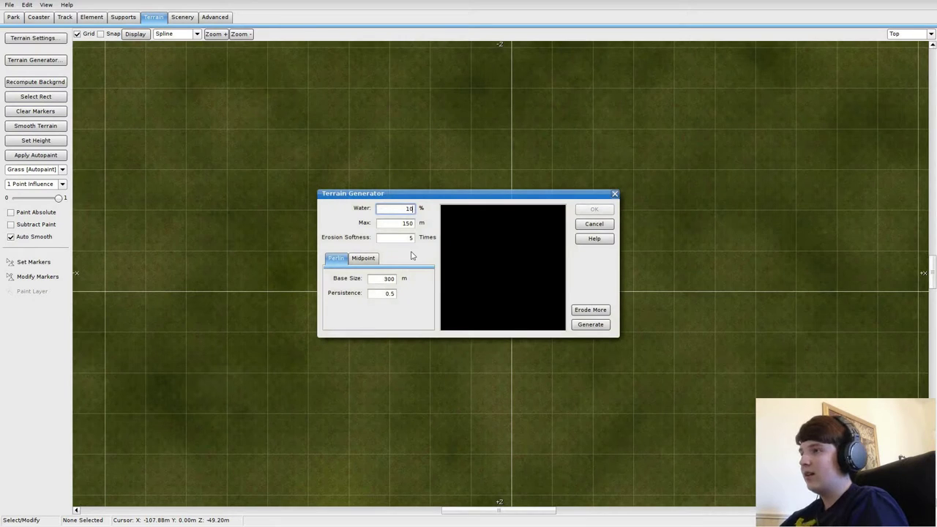
{"action": "double_click", "coordinate": [407, 210]}
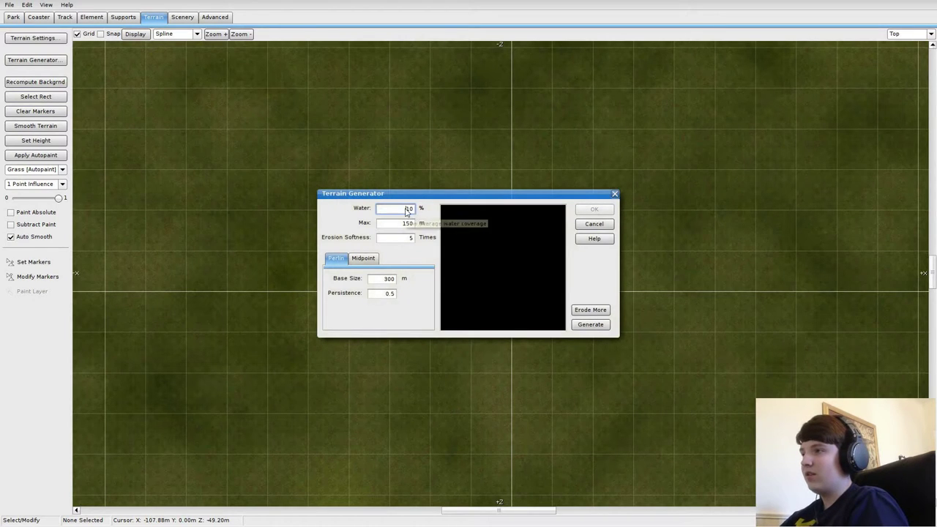
{"action": "type", "text": "5"}
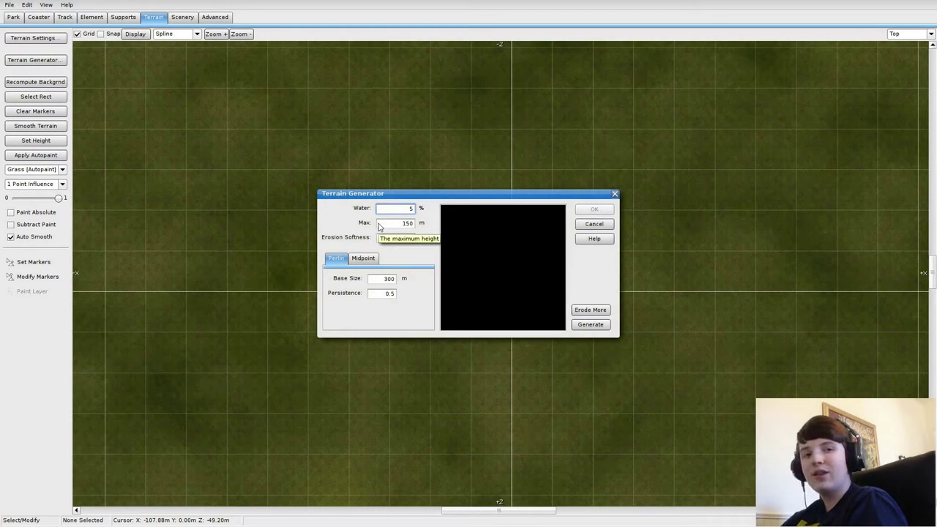
{"action": "key", "text": "Tab"}
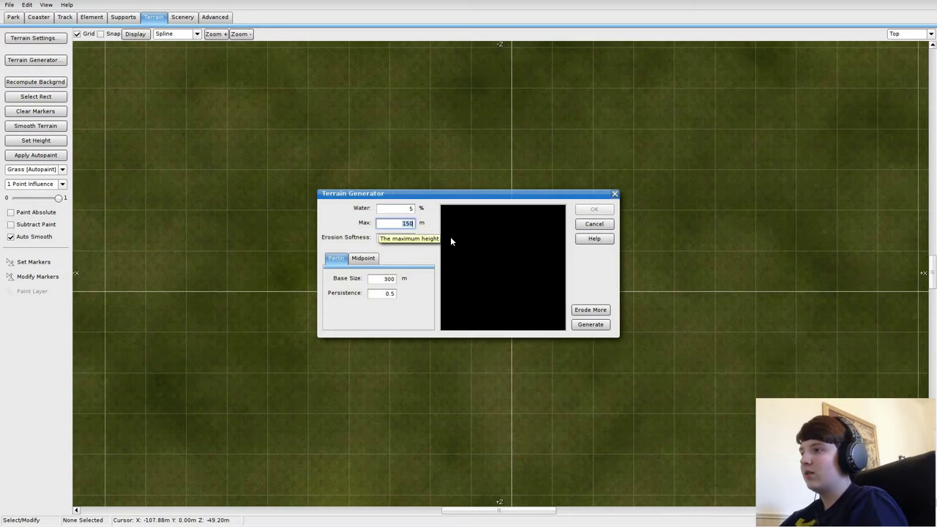
{"action": "type", "text": "50"}
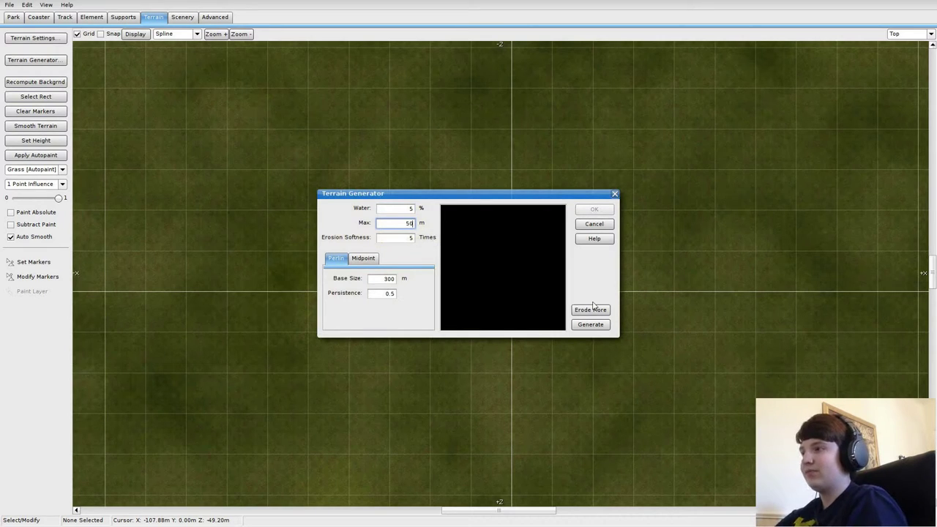
{"action": "left_click", "coordinate": [589, 327]}
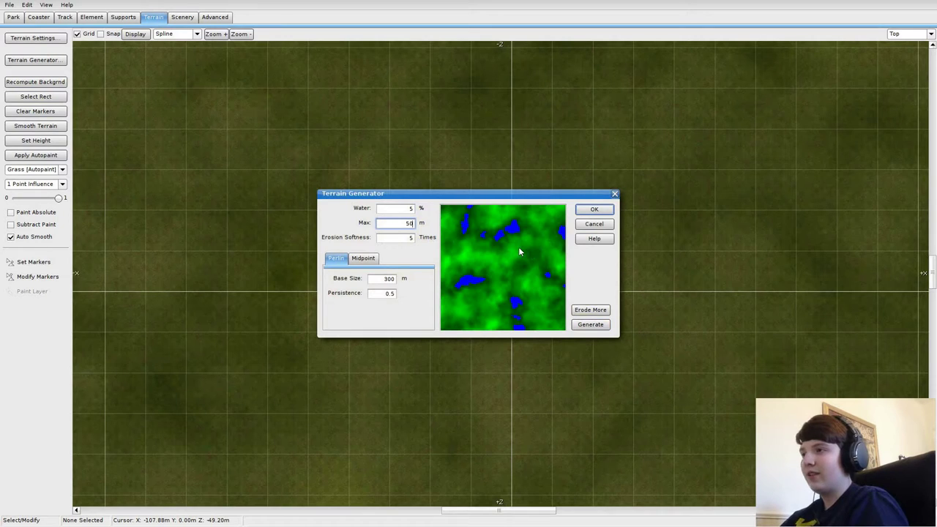
{"action": "left_click", "coordinate": [592, 327]}
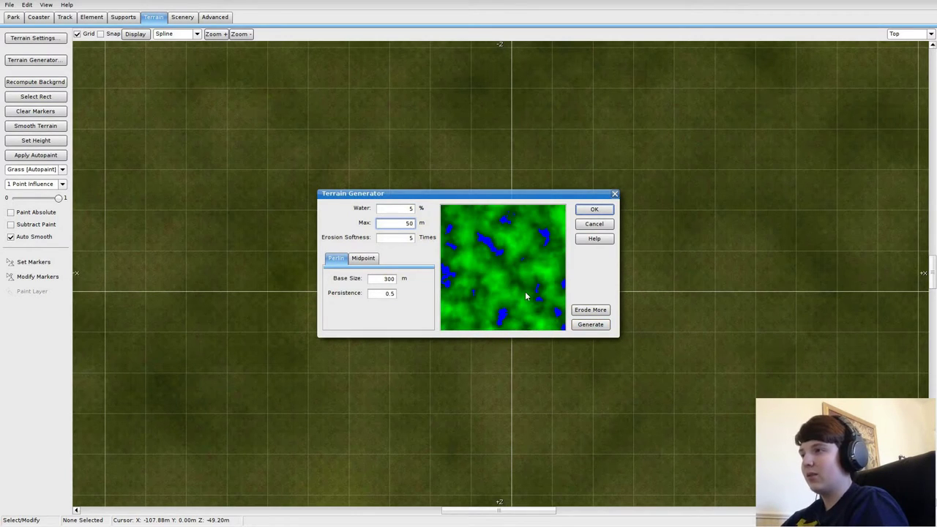
{"action": "left_click", "coordinate": [582, 210]}
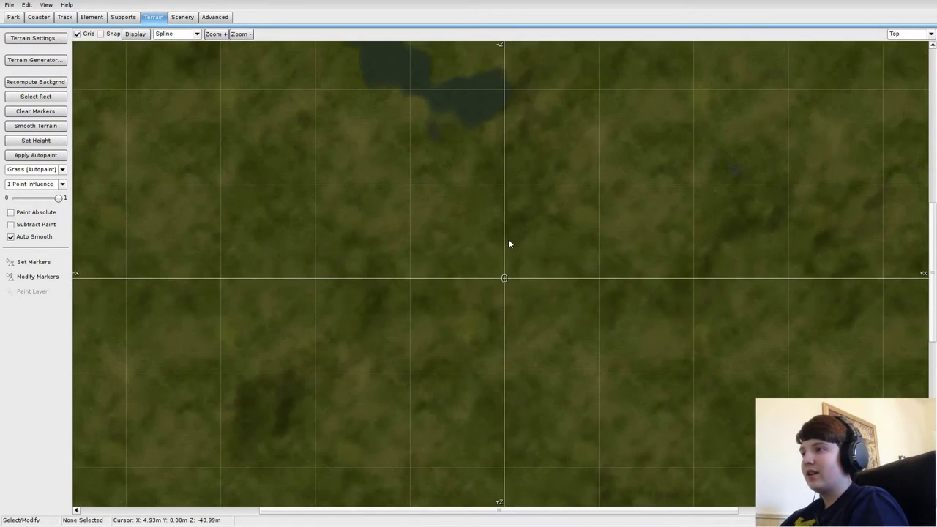
- Pan and zoom the map until the long lake is centred and fills the view
{"action": "scroll", "coordinate": [512, 235], "scroll_direction": "down", "scroll_amount": 2}
{"action": "right_click_drag", "start_coordinate": [513, 235], "coordinate": [476, 218]}
{"action": "scroll", "coordinate": [418, 249], "scroll_direction": "up", "scroll_amount": 4}
{"action": "mouse_move", "coordinate": [510, 341]}
{"action": "right_mouse_down"}
{"action": "mouse_move", "coordinate": [503, 261]}
{"action": "mouse_move", "coordinate": [455, 289]}
{"action": "mouse_move", "coordinate": [477, 335]}
{"action": "mouse_move", "coordinate": [505, 356]}
{"action": "right_mouse_up"}
{"action": "right_click_drag", "start_coordinate": [520, 256], "coordinate": [486, 345]}
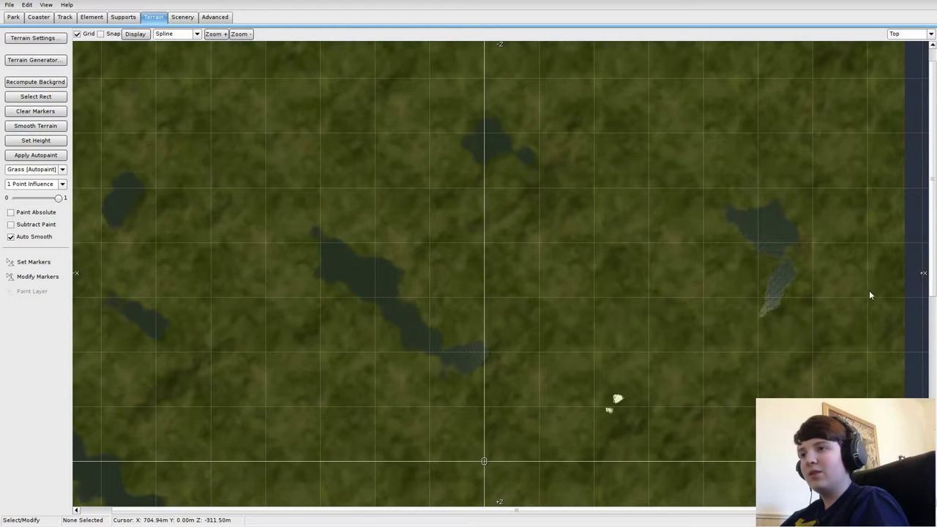
{"action": "right_click_drag", "start_coordinate": [770, 318], "coordinate": [770, 261]}
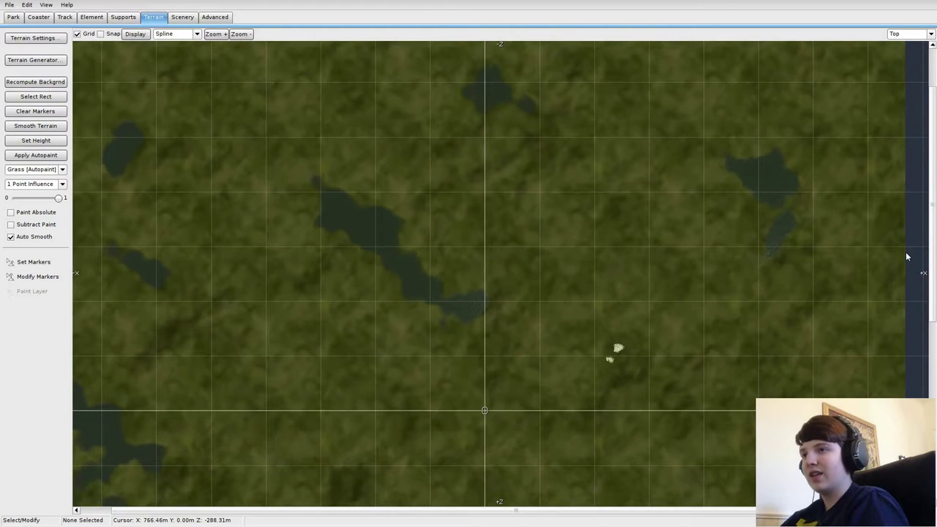
{"action": "scroll", "coordinate": [779, 228], "scroll_direction": "up", "scroll_amount": 3}
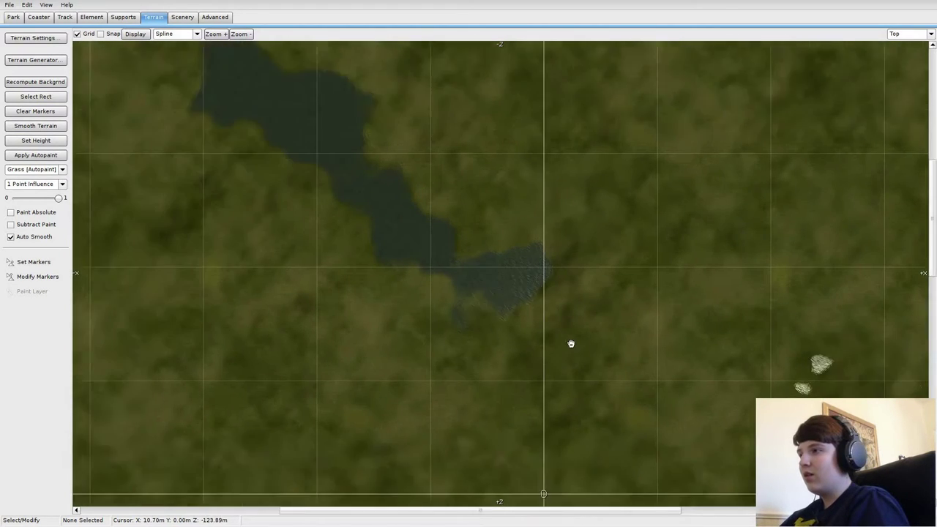
{"action": "right_click_drag", "start_coordinate": [571, 343], "coordinate": [632, 288]}
{"action": "scroll", "coordinate": [631, 288], "scroll_direction": "up", "scroll_amount": 4}
{"action": "right_click_drag", "start_coordinate": [644, 230], "coordinate": [510, 416]}
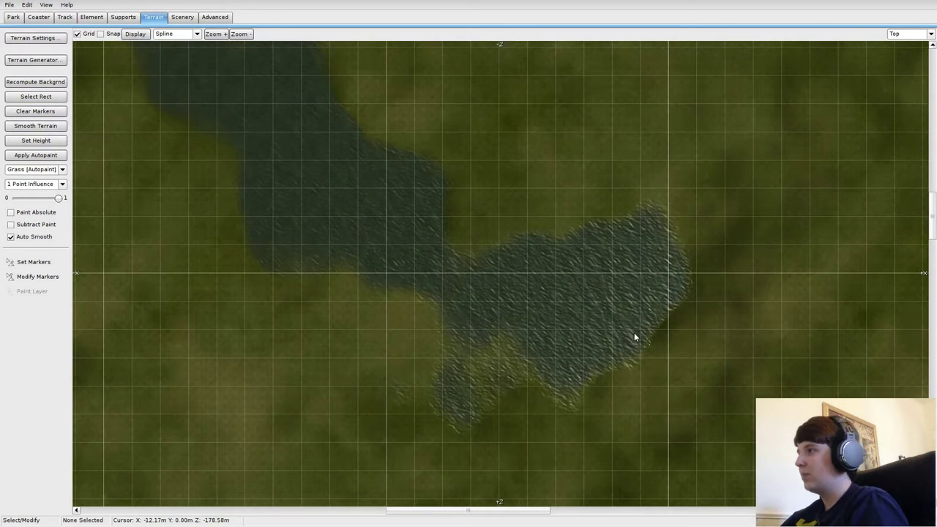
{"action": "right_click_drag", "start_coordinate": [634, 337], "coordinate": [615, 281]}
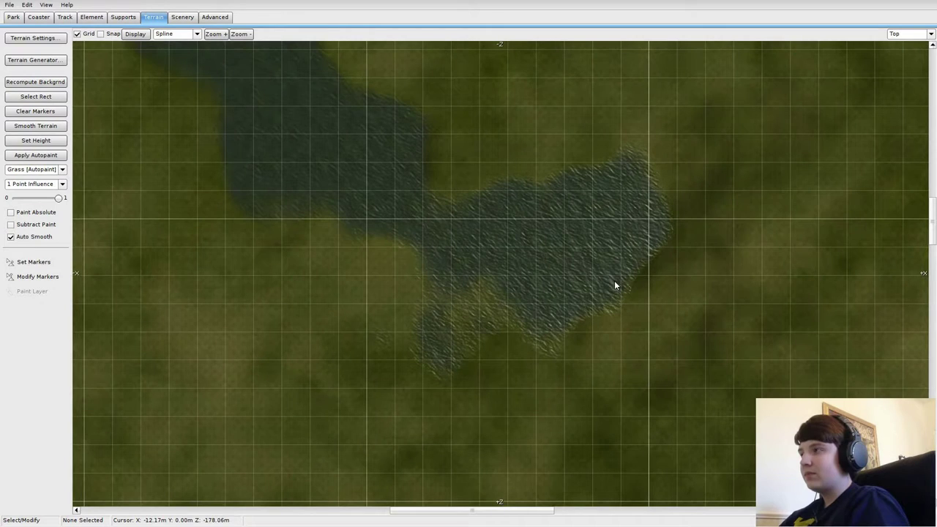
- Add a new coaster named 'Test' from the Coaster tab
{"action": "left_click", "coordinate": [39, 18]}
{"action": "left_click", "coordinate": [41, 38]}
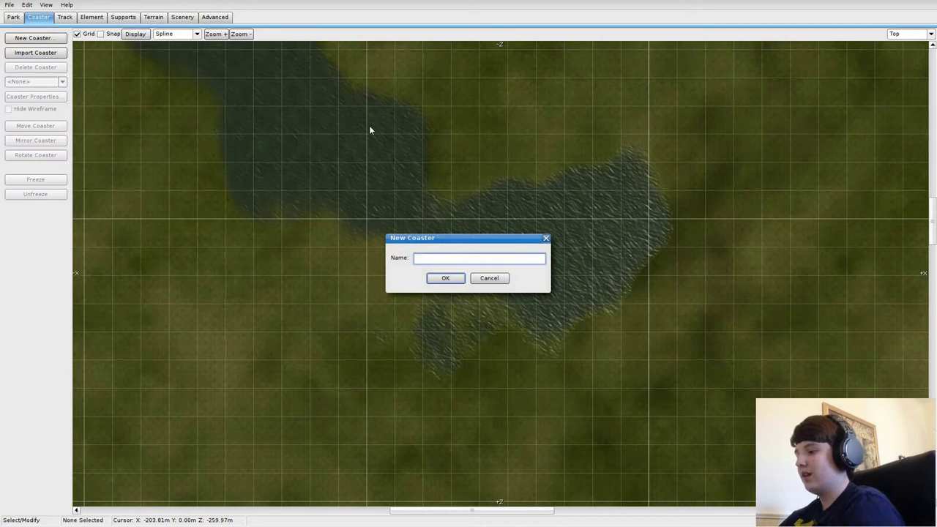
{"action": "type", "text": "Test"}
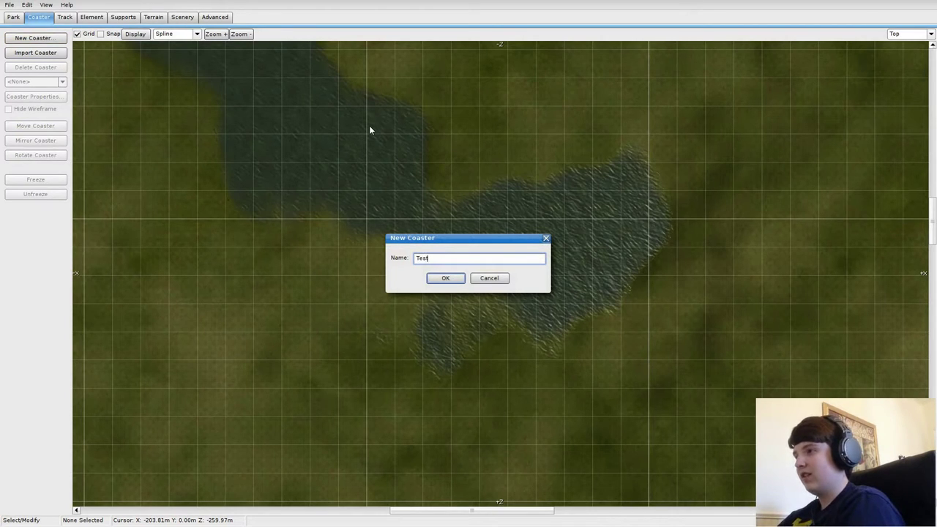
{"action": "key", "text": "Return"}
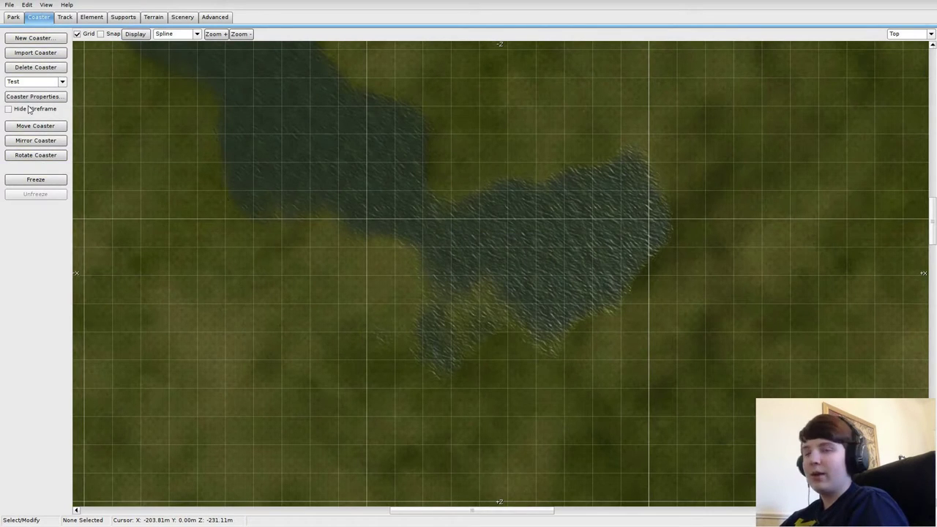
- Place the track's start vertex north of the lake and the first vertices curving east
{"action": "left_click", "coordinate": [63, 18]}
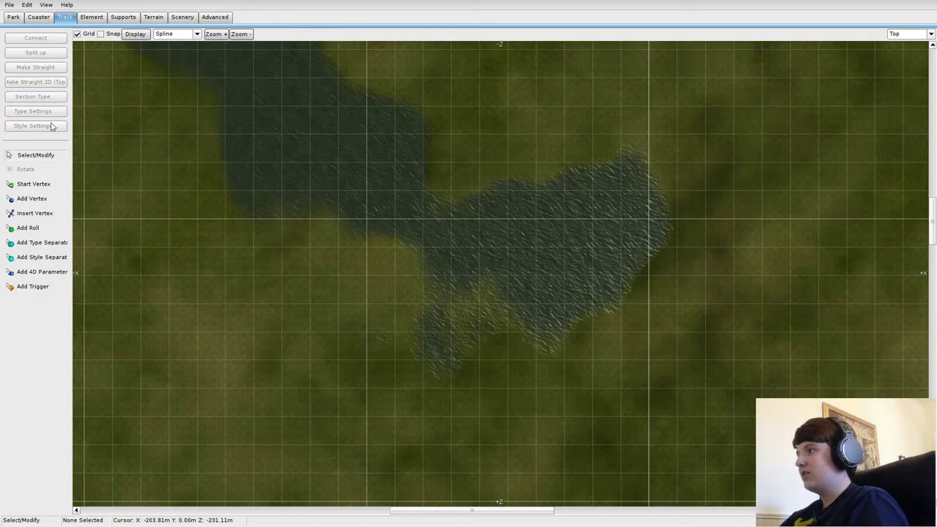
{"action": "right_click_drag", "start_coordinate": [537, 210], "coordinate": [480, 290]}
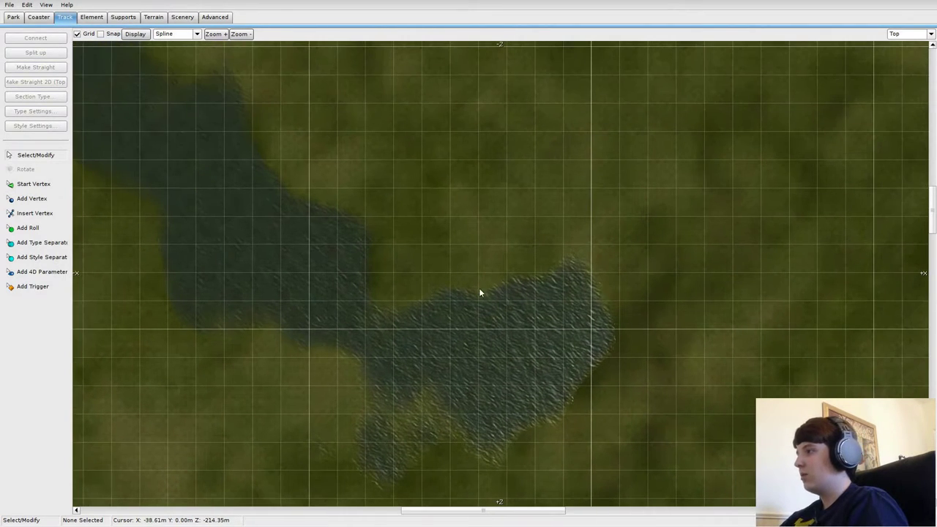
{"action": "left_click", "coordinate": [33, 184]}
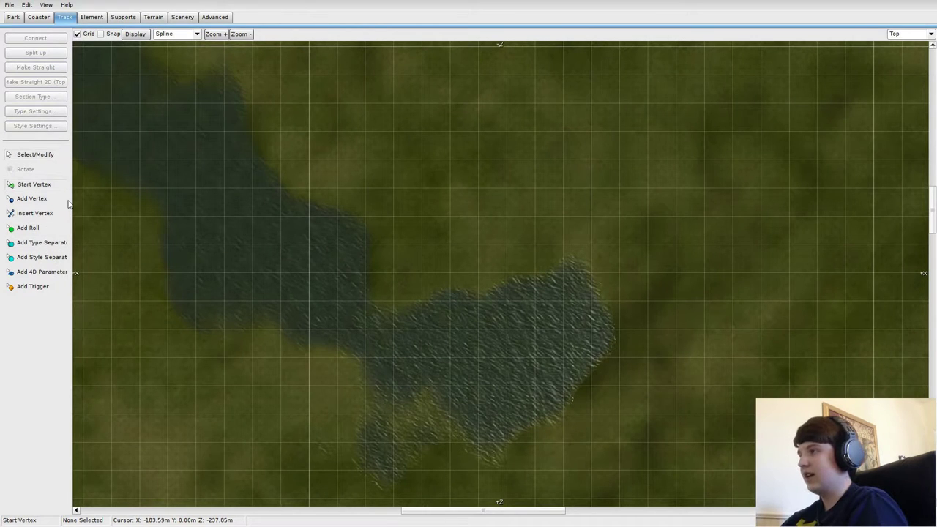
{"action": "left_click", "coordinate": [429, 236]}
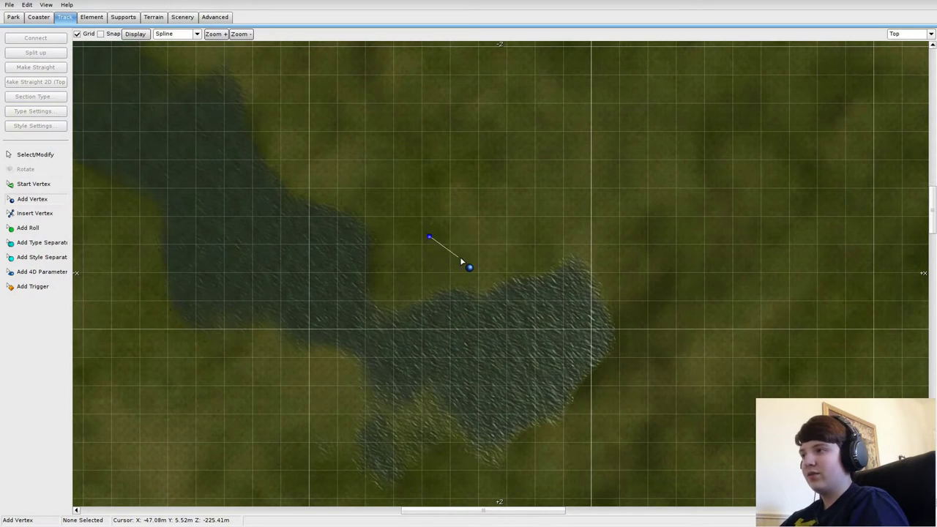
{"action": "left_click", "coordinate": [563, 209]}
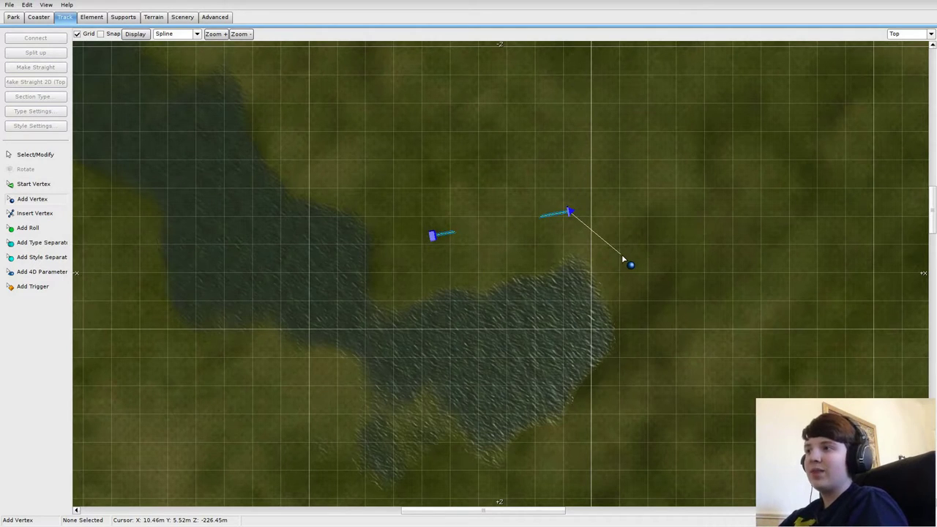
{"action": "left_click", "coordinate": [628, 277]}
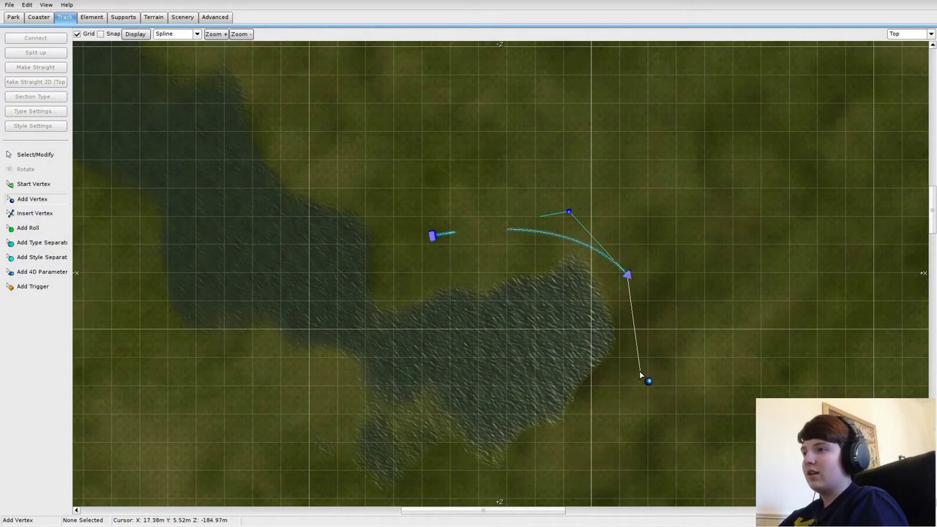
- Add vertices along the lake's east, south and west sides, ending near the station
{"action": "left_click", "coordinate": [639, 373]}
{"action": "right_click_drag", "start_coordinate": [594, 425], "coordinate": [654, 317]}
{"action": "left_click", "coordinate": [639, 323]}
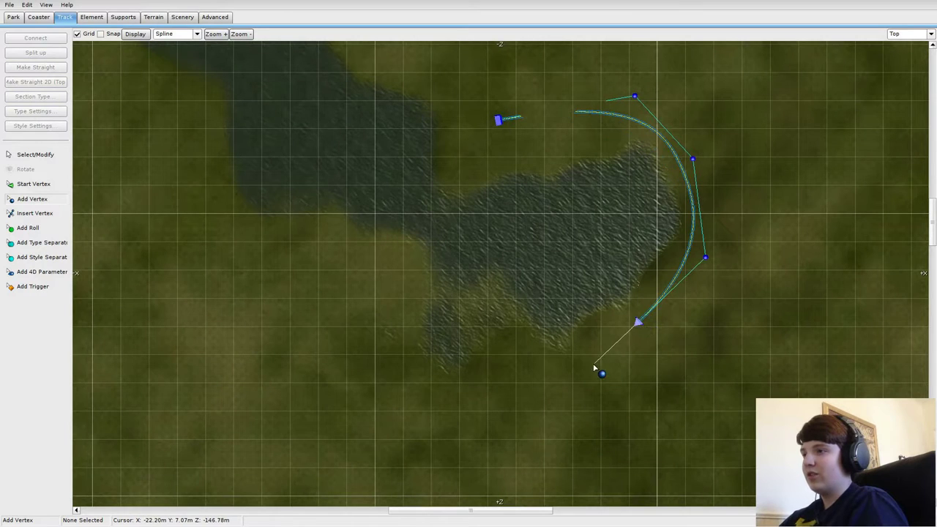
{"action": "left_click", "coordinate": [555, 378]}
{"action": "left_click", "coordinate": [455, 394]}
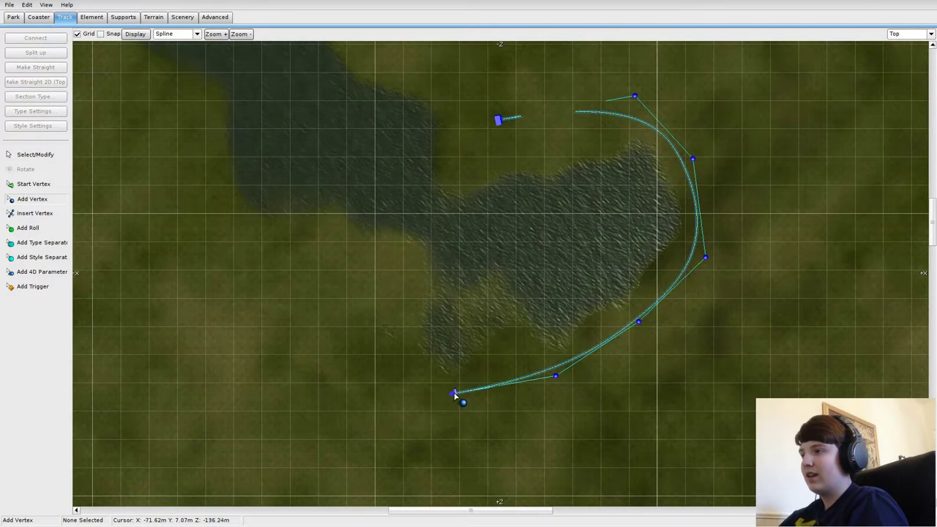
{"action": "left_click", "coordinate": [361, 362]}
{"action": "left_click", "coordinate": [342, 279]}
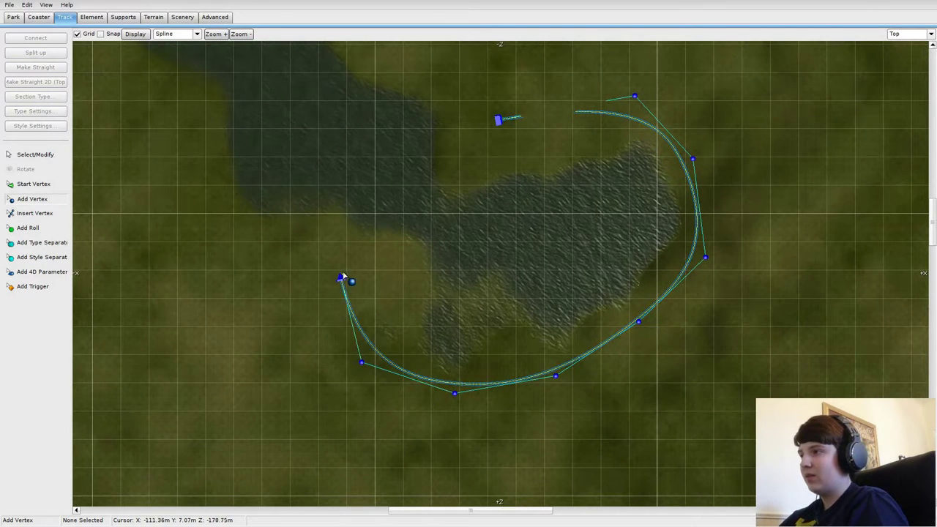
{"action": "left_click", "coordinate": [364, 203]}
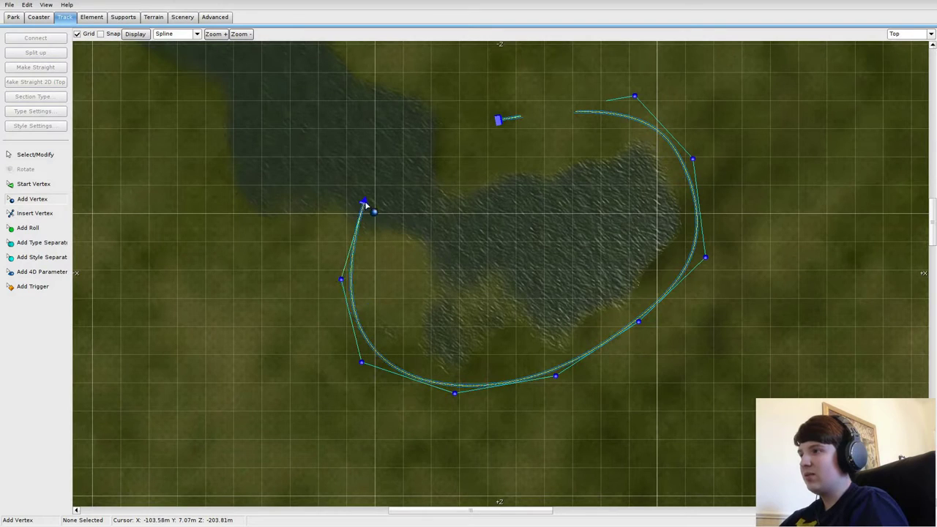
{"action": "left_click", "coordinate": [409, 163]}
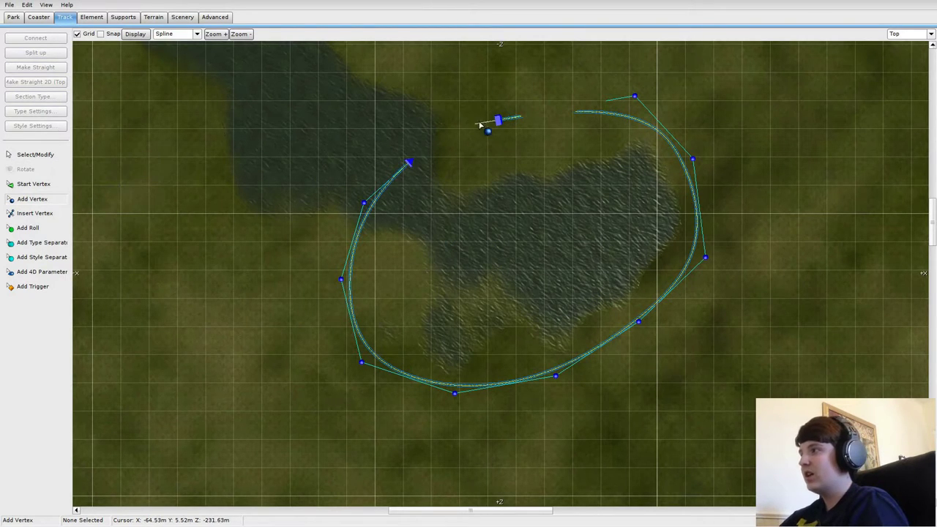
- Box-select the station and both loose track ends, connect them, and recentre on the station
{"action": "left_click", "coordinate": [61, 157]}
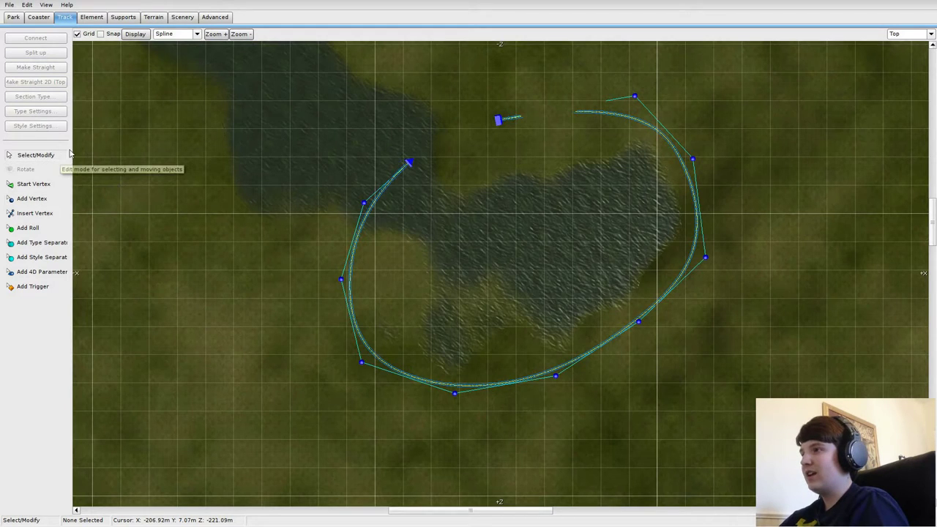
{"action": "left_click_drag", "start_coordinate": [383, 117], "coordinate": [410, 163]}
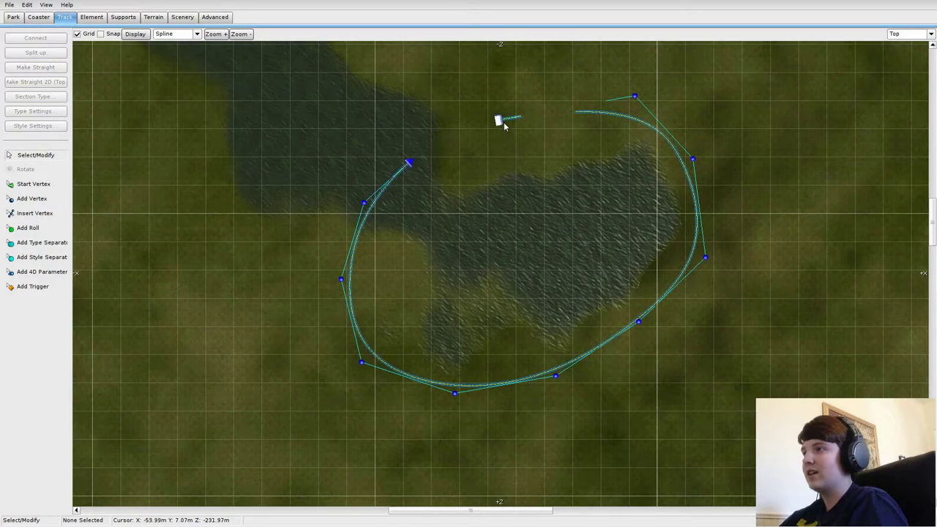
{"action": "left_click_drag", "start_coordinate": [380, 113], "coordinate": [506, 169]}
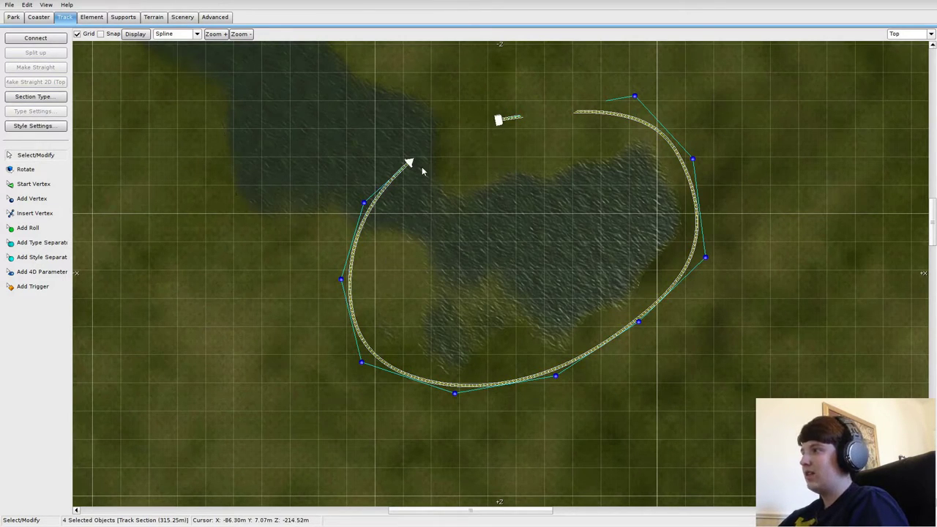
{"action": "left_click", "coordinate": [36, 39]}
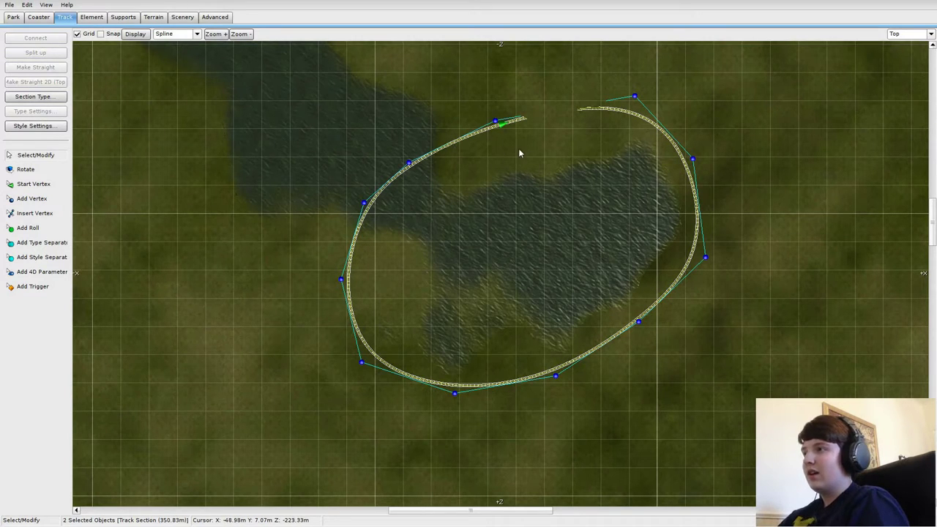
{"action": "left_click", "coordinate": [546, 189]}
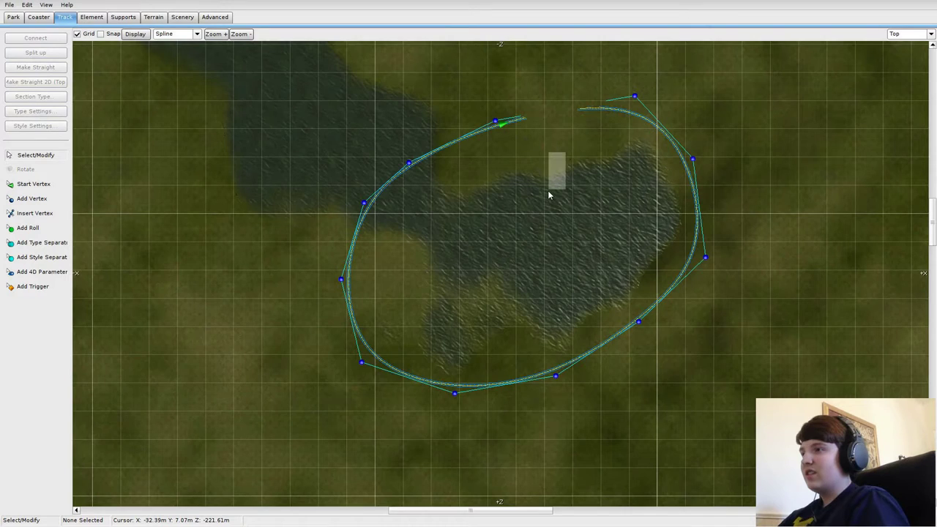
{"action": "right_click_drag", "start_coordinate": [596, 134], "coordinate": [569, 192]}
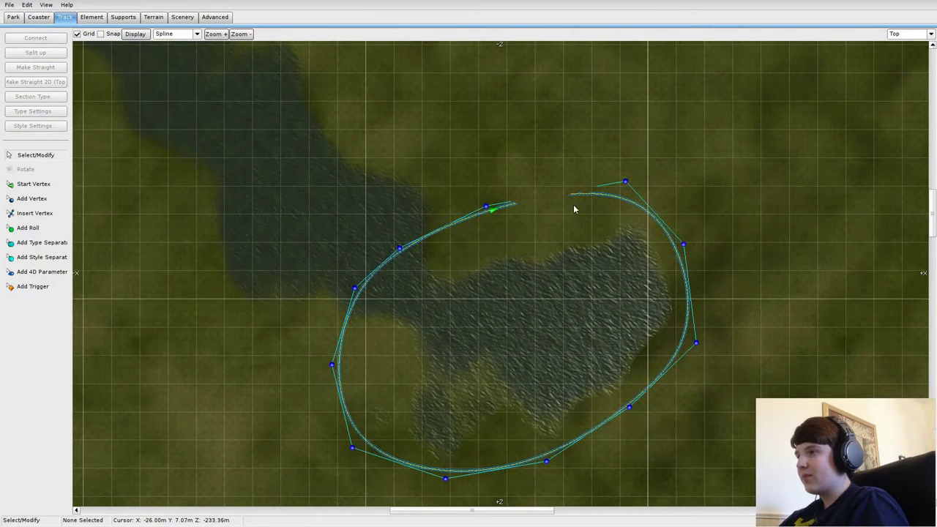
{"action": "right_click_drag", "start_coordinate": [497, 366], "coordinate": [462, 245]}
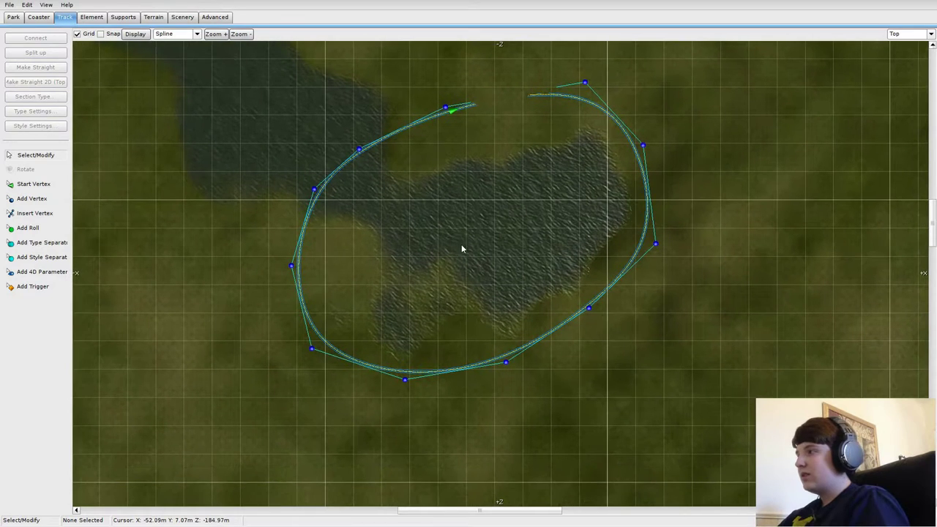
{"action": "right_click_drag", "start_coordinate": [550, 285], "coordinate": [500, 308]}
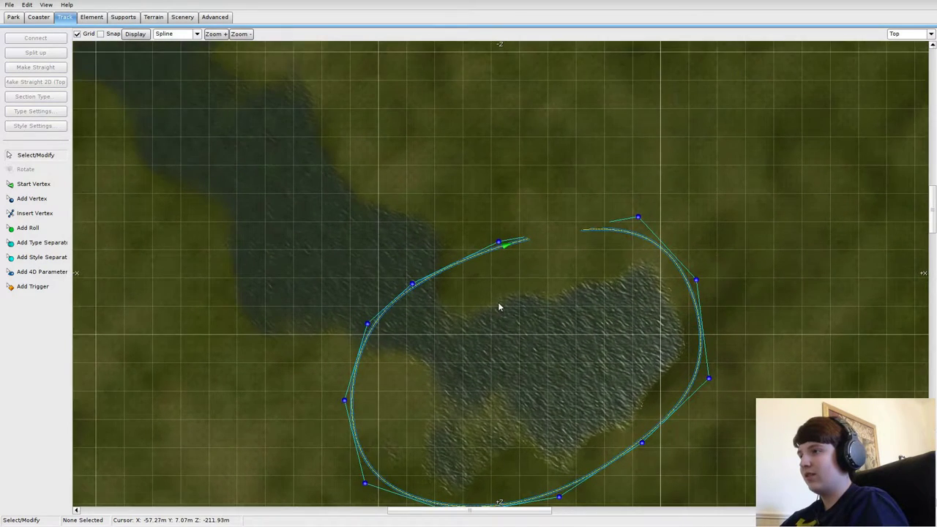
{"action": "scroll", "coordinate": [495, 297], "scroll_direction": "up", "scroll_amount": 3}
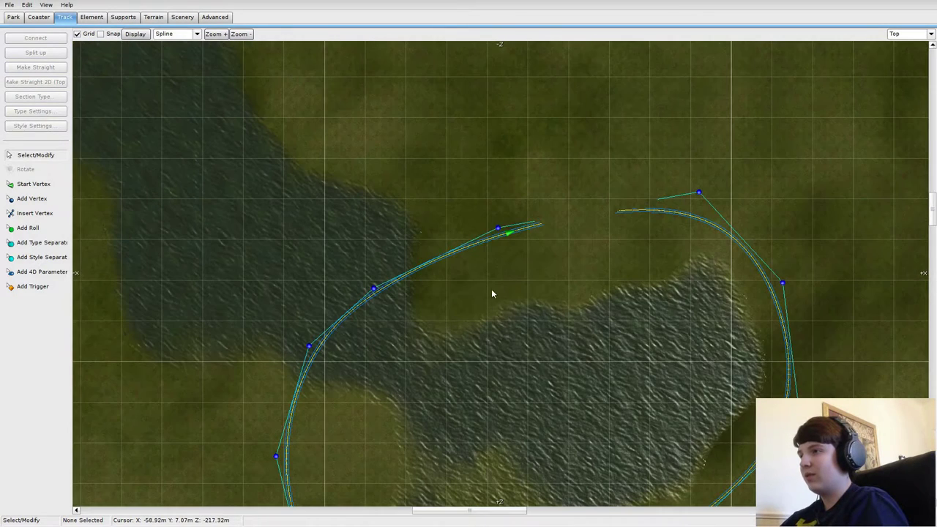
- Open the Vertex Panel for the vertex beside the station and enter height 20
{"action": "double_click", "coordinate": [498, 229]}
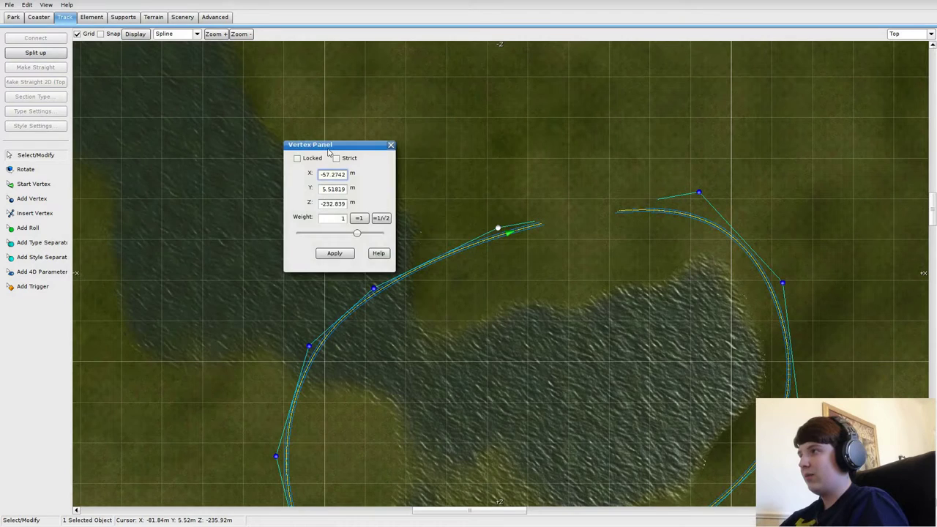
{"action": "left_click_drag", "start_coordinate": [329, 150], "coordinate": [139, 68]}
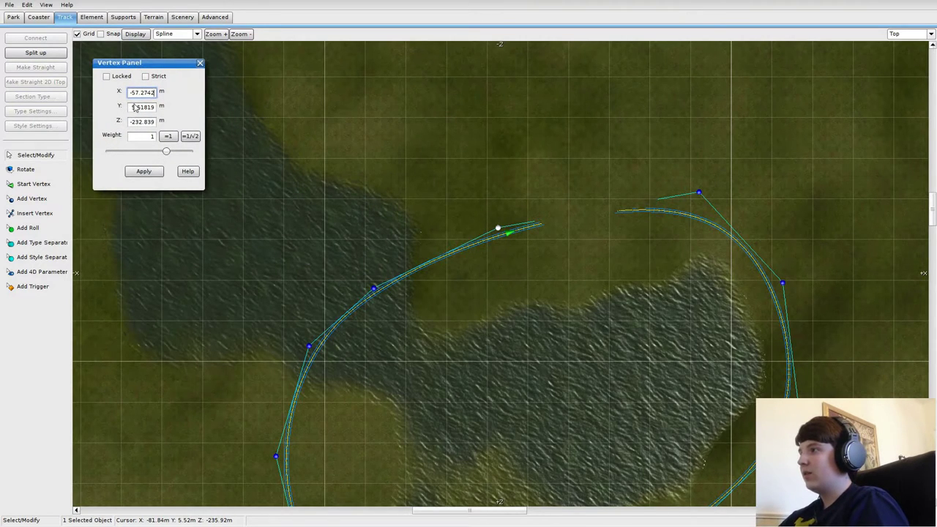
{"action": "left_click_drag", "start_coordinate": [133, 108], "coordinate": [154, 110]}
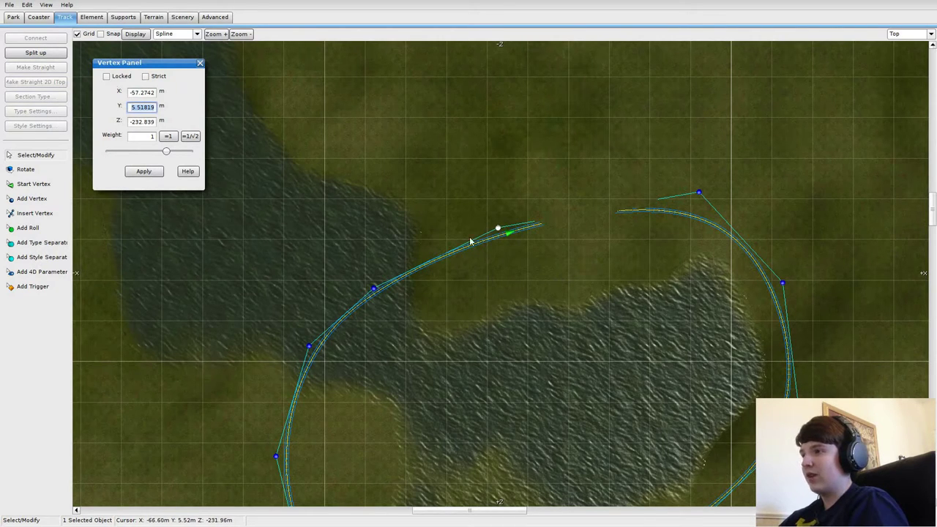
{"action": "mouse_move", "coordinate": [498, 226]}
{"action": "left_mouse_down"}
{"action": "mouse_move", "coordinate": [418, 178]}
{"action": "mouse_move", "coordinate": [418, 165]}
{"action": "mouse_move", "coordinate": [362, 356]}
{"action": "mouse_move", "coordinate": [530, 375]}
{"action": "mouse_move", "coordinate": [446, 295]}
{"action": "mouse_move", "coordinate": [538, 282]}
{"action": "mouse_move", "coordinate": [376, 419]}
{"action": "mouse_move", "coordinate": [304, 419]}
{"action": "mouse_move", "coordinate": [243, 402]}
{"action": "mouse_move", "coordinate": [296, 335]}
{"action": "mouse_move", "coordinate": [244, 316]}
{"action": "mouse_move", "coordinate": [420, 240]}
{"action": "mouse_move", "coordinate": [502, 238]}
{"action": "left_mouse_up"}
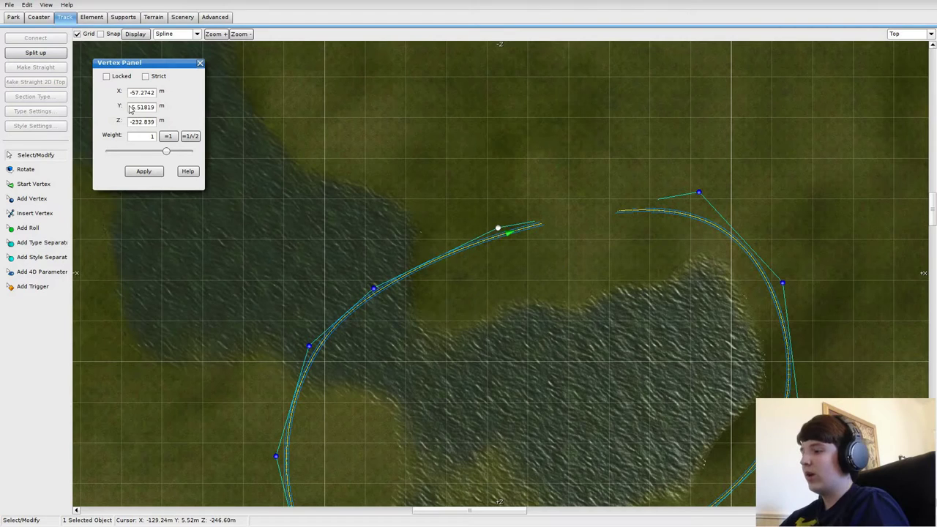
{"action": "left_click_drag", "start_coordinate": [130, 108], "coordinate": [187, 119]}
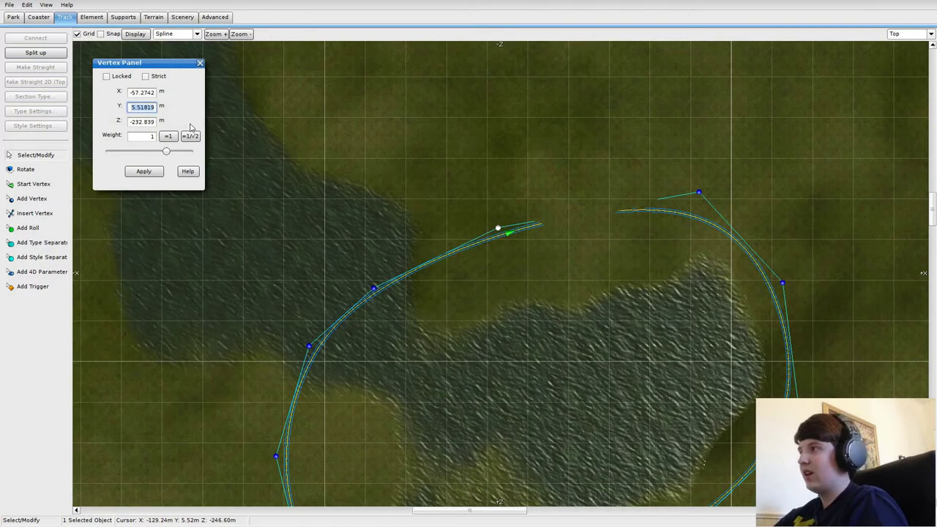
{"action": "type", "text": "20"}
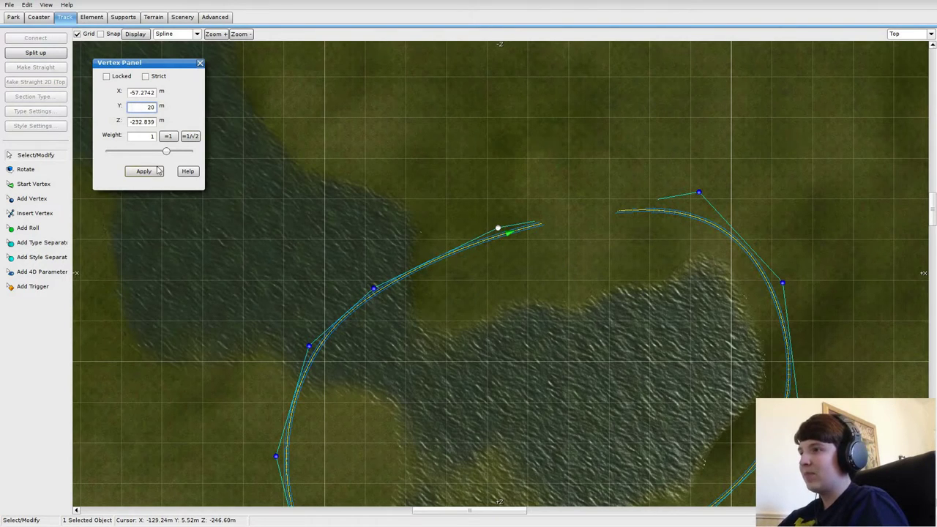